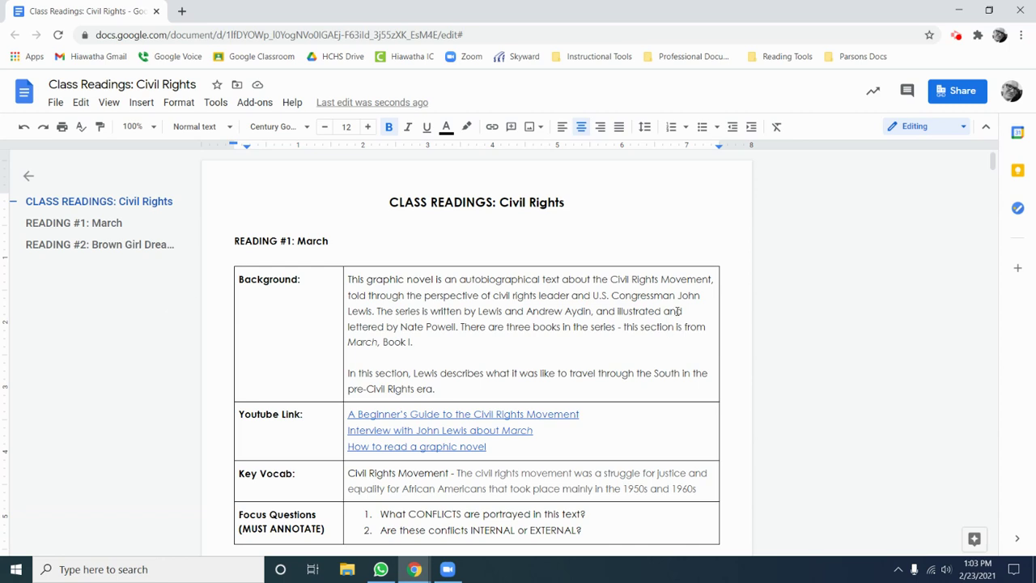
- Scroll past the READING #1 focus-questions table down to the MARCH heading
scroll(676, 307, down, 1)
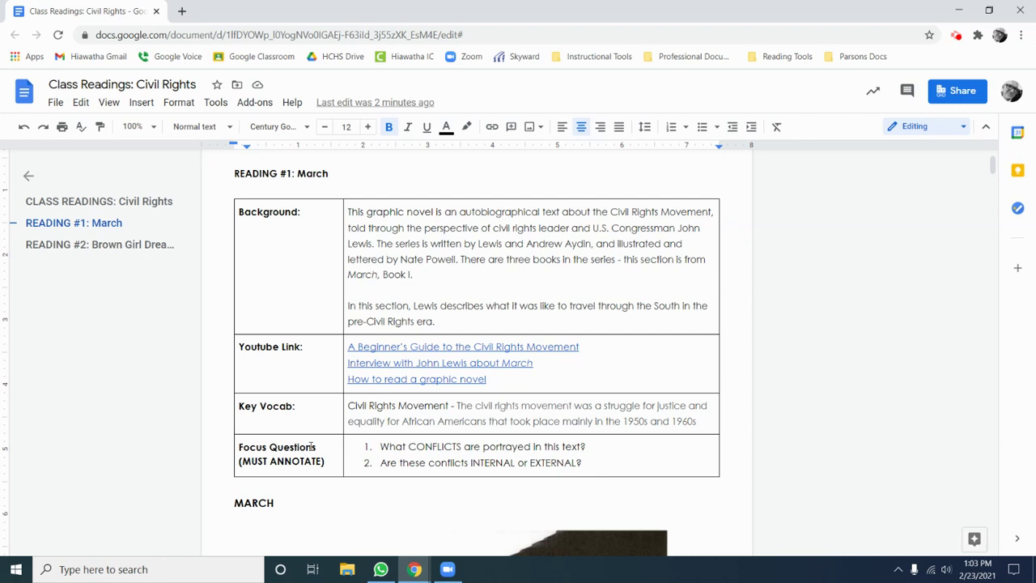
scroll(310, 446, down, 2)
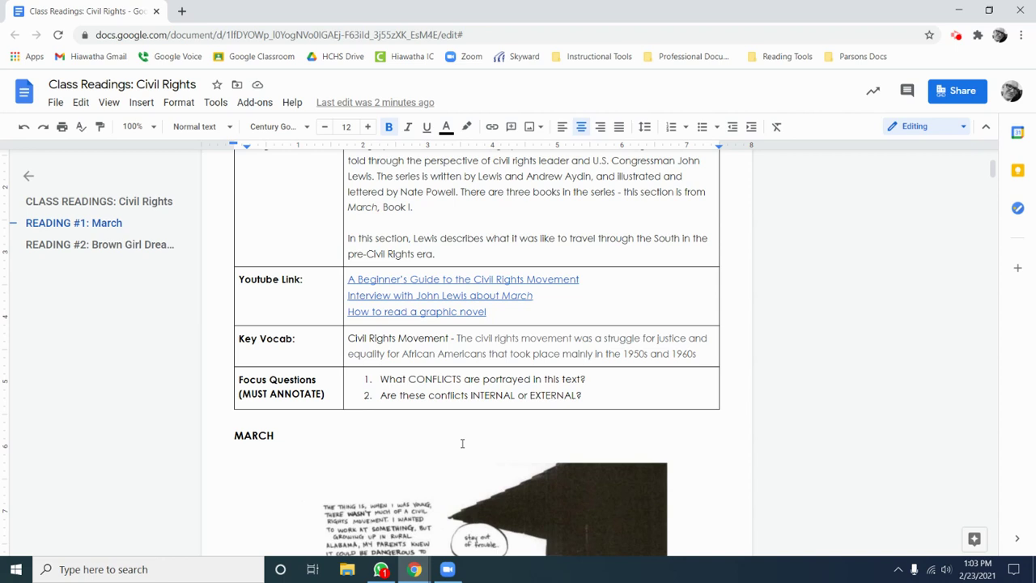
- Scroll until the full March panel, two figures on a porch with the 'stay out of trouble' bubble, shows
scroll(720, 426, down, 4)
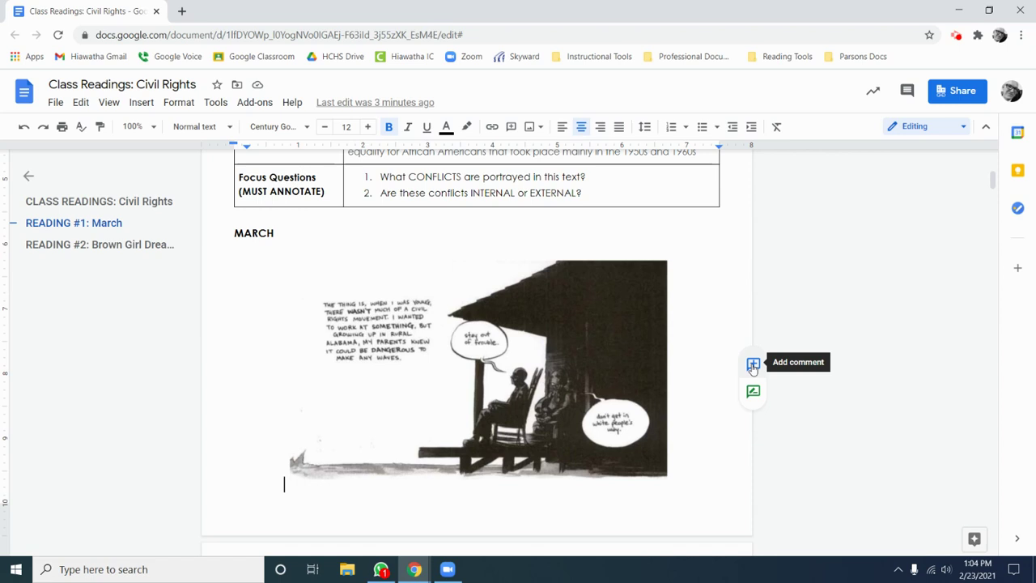
- Comment on the March panel: 'This comment makes me feel DOWN…' ending 'watch out for trouble.'
click(752, 366)
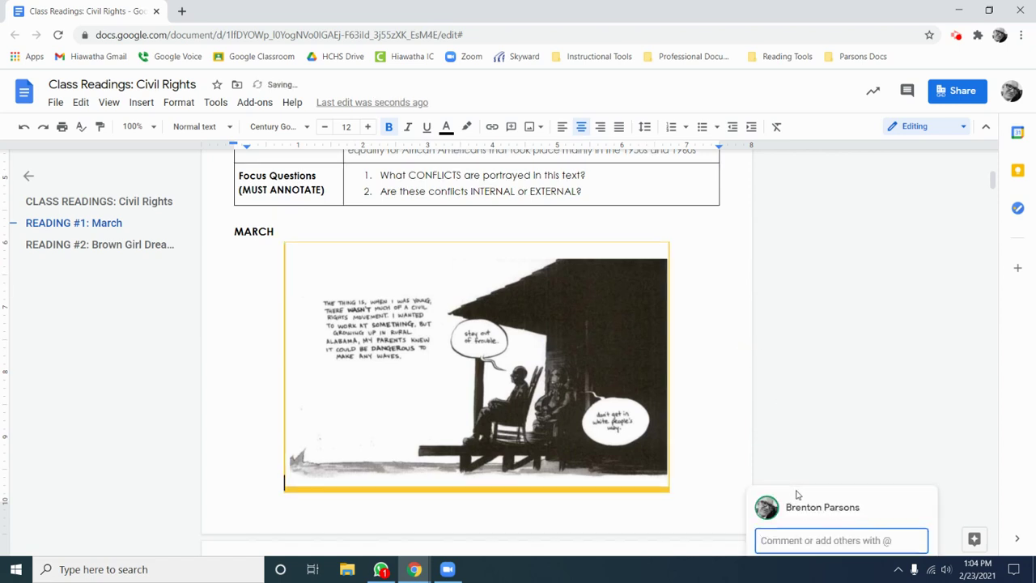
text(This co)
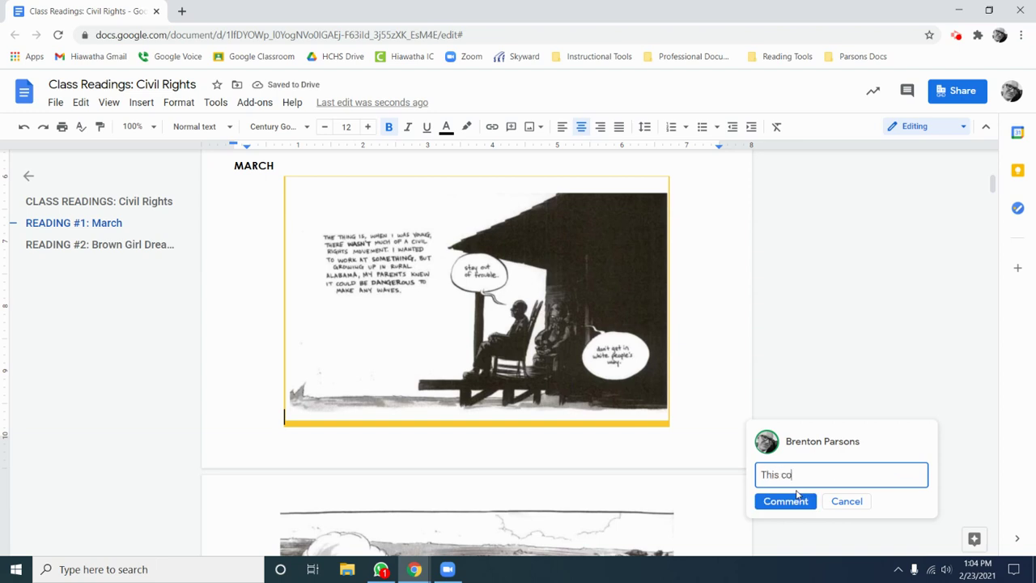
text(mment mak)
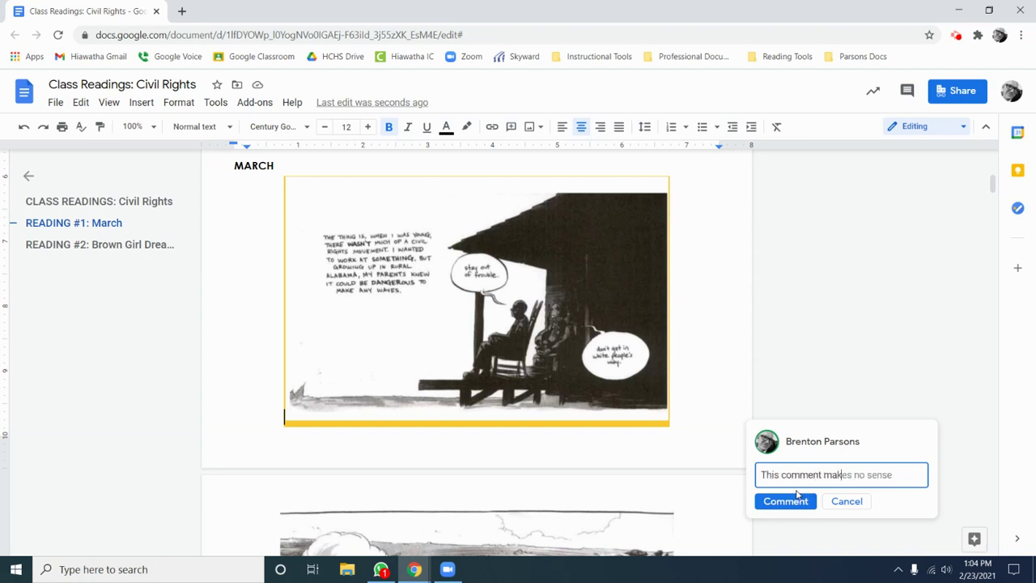
text(es me feel DOWN. The)
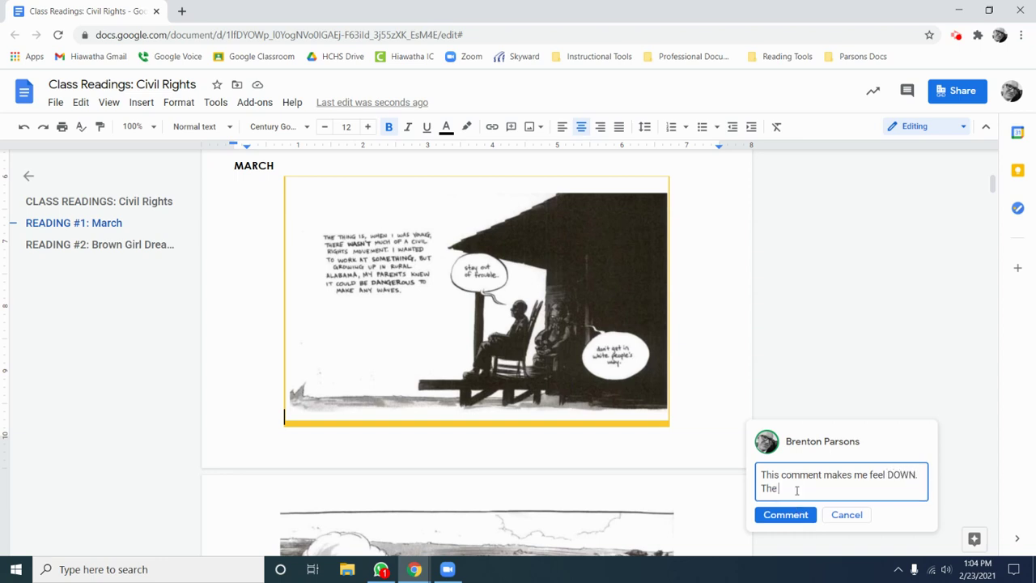
text( thought that another race)
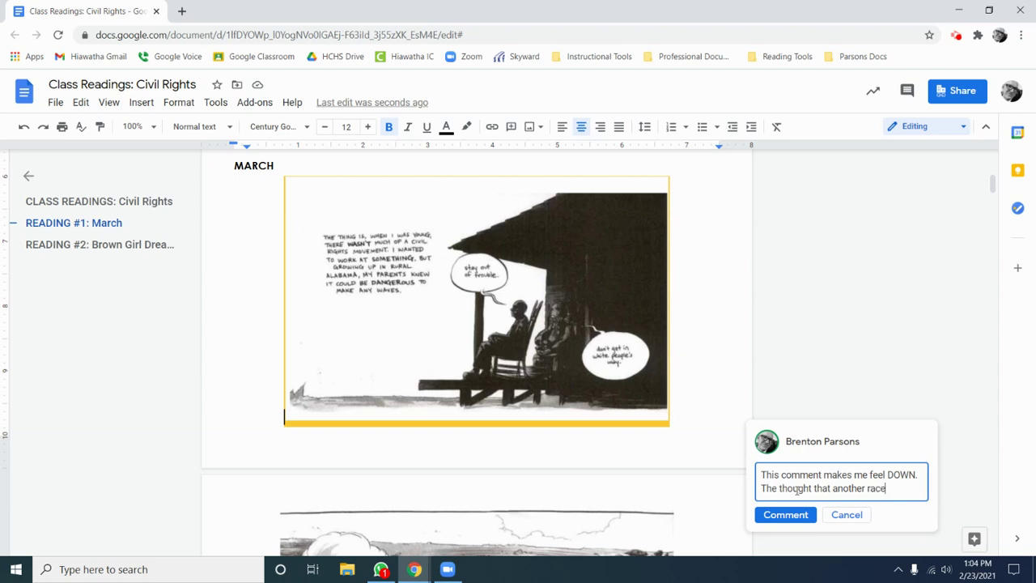
text( might be afr)
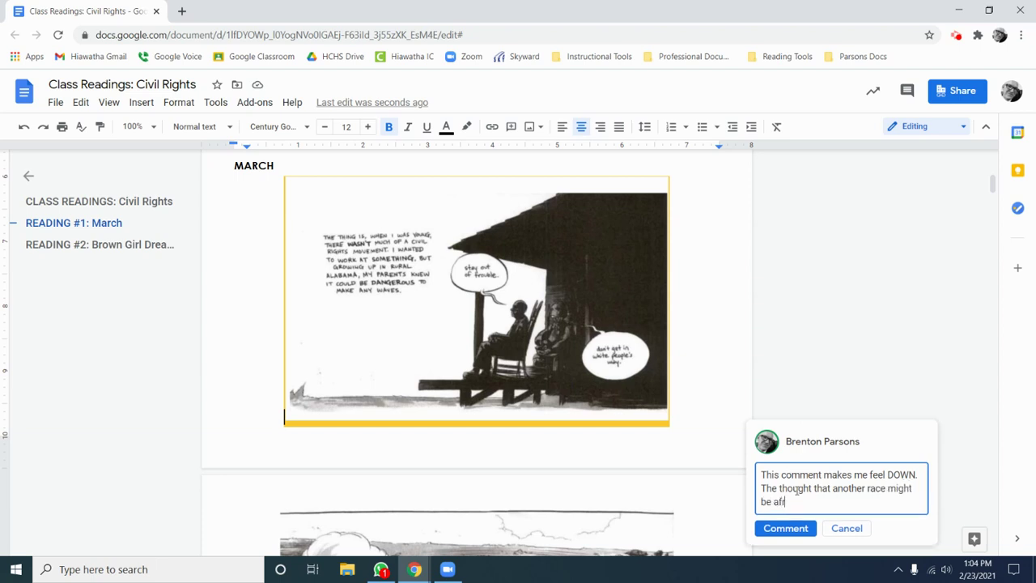
text(aid of me because of m)
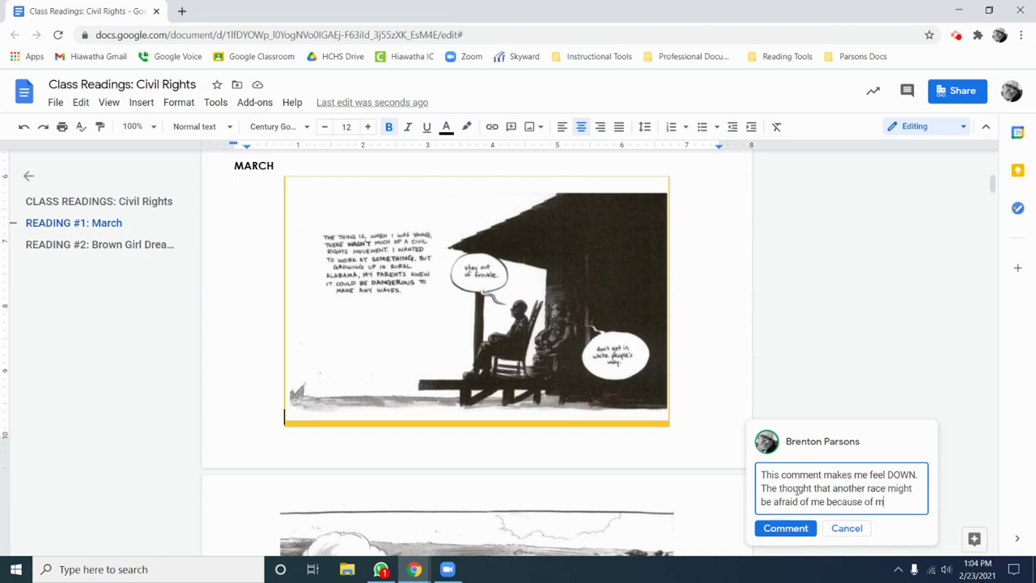
text(y skin color, because)
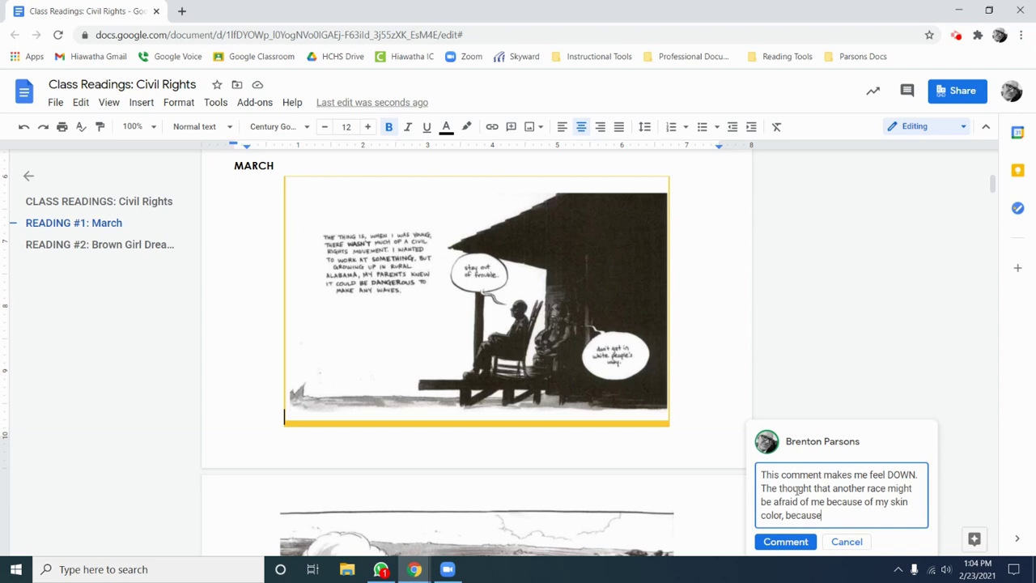
text( of things that people with)
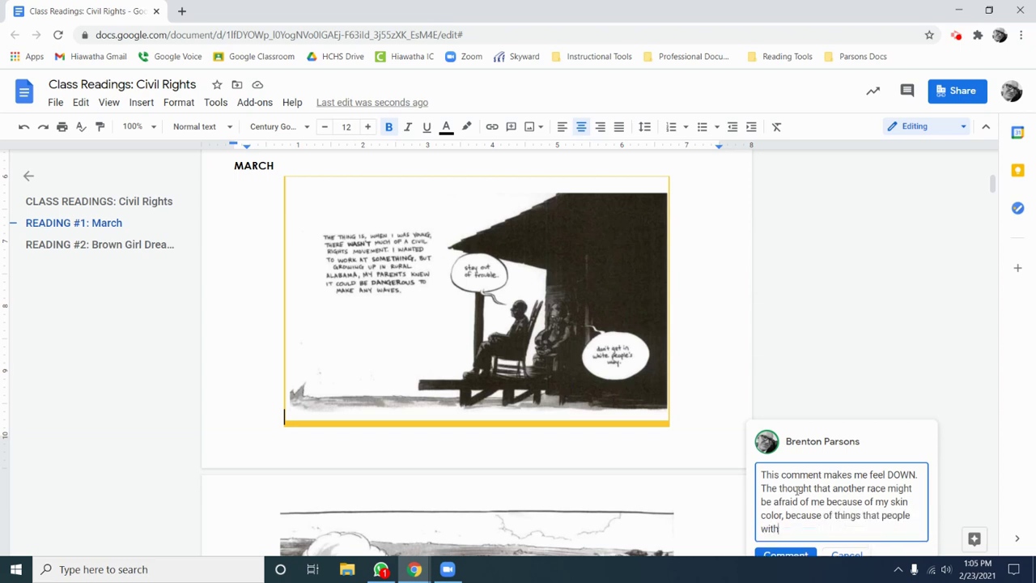
text( my skin)
text( color have)
text( done, )
text(makes me)
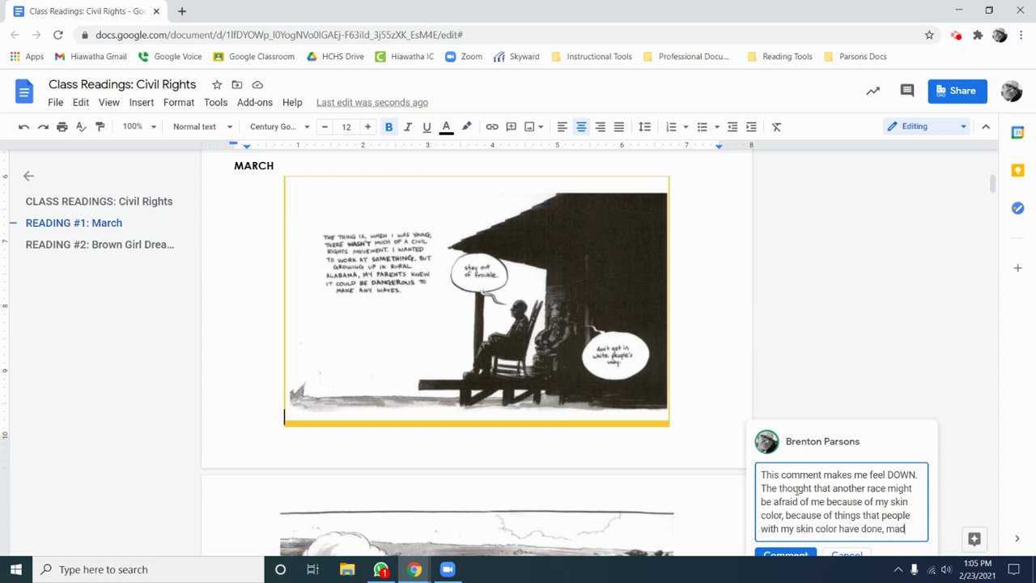
text( e)
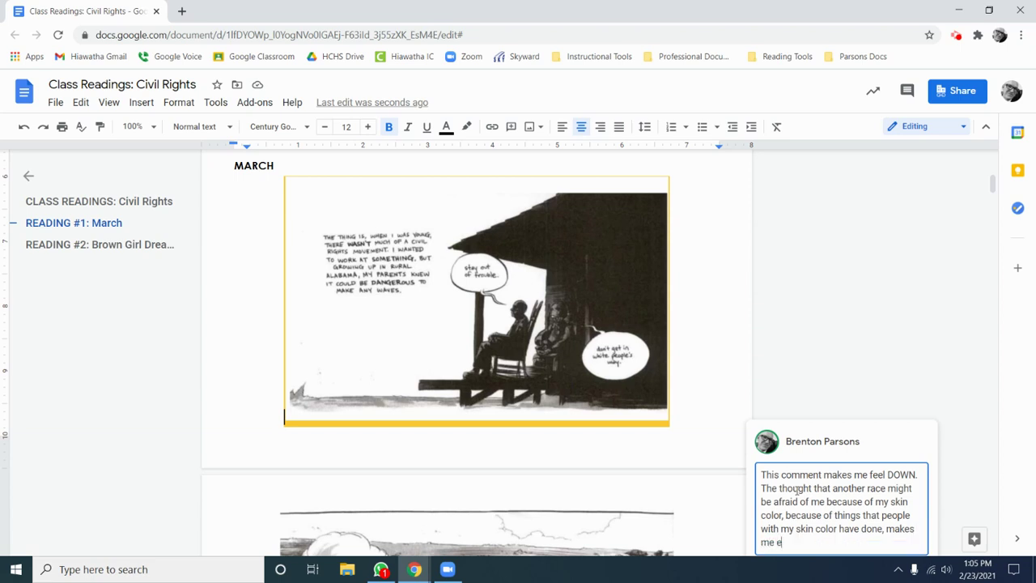
text(xtremely)
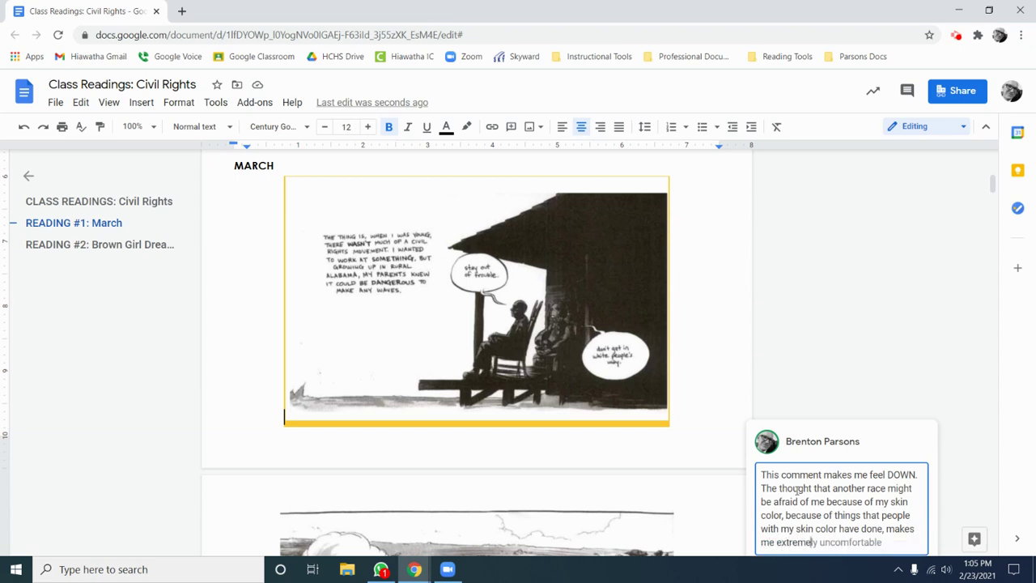
text( sad. I hope that your)
key(BackSpace)
text(ng peopl)
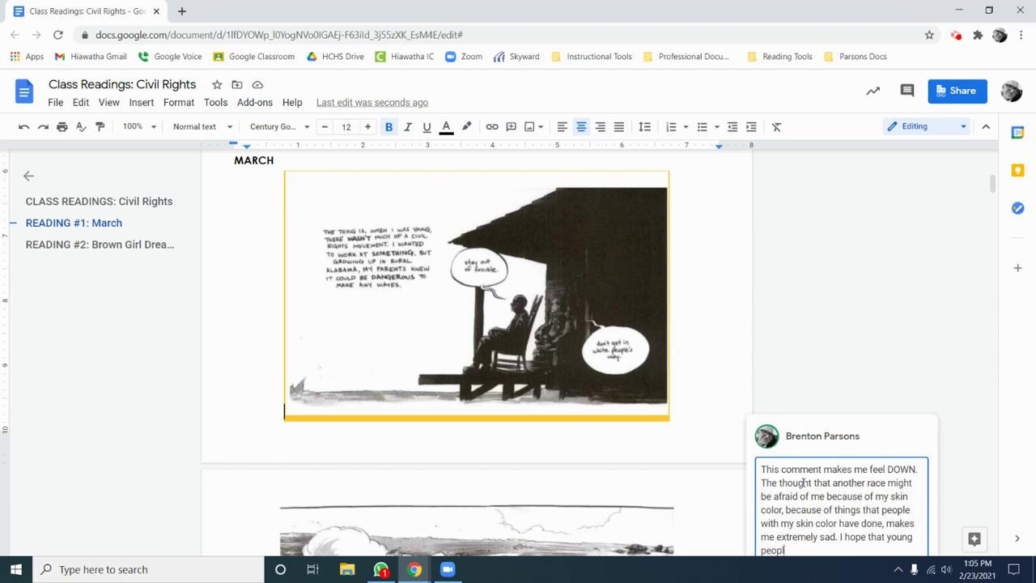
text(e are giv)
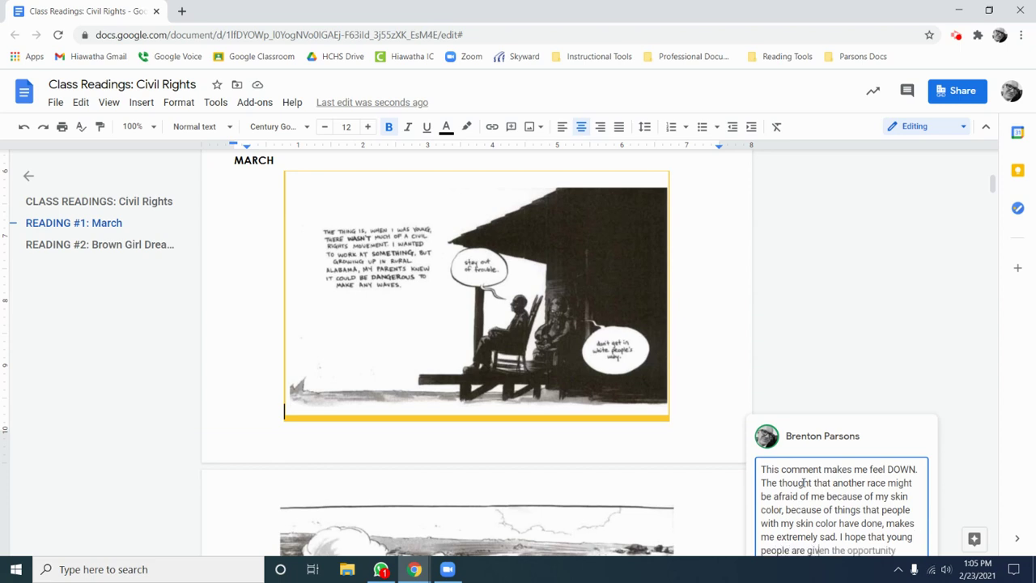
text(en many options and encouraged)
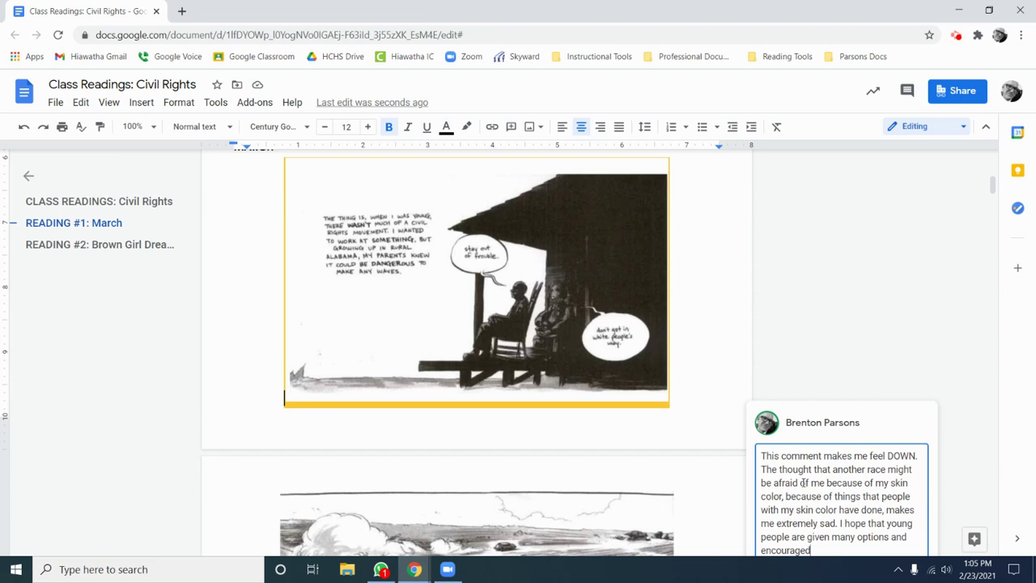
text( to do big things, not be tol)
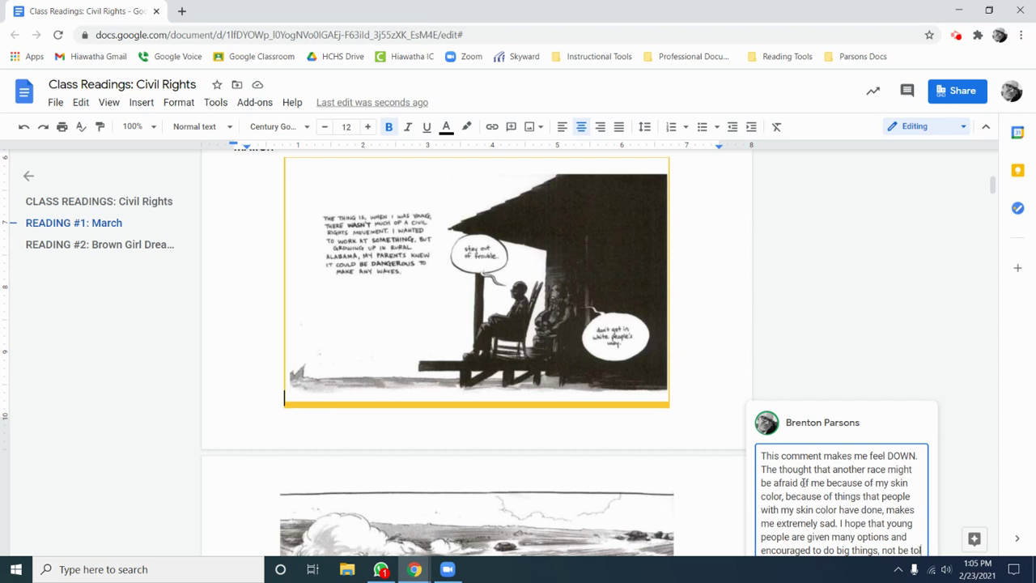
text(d to watch)
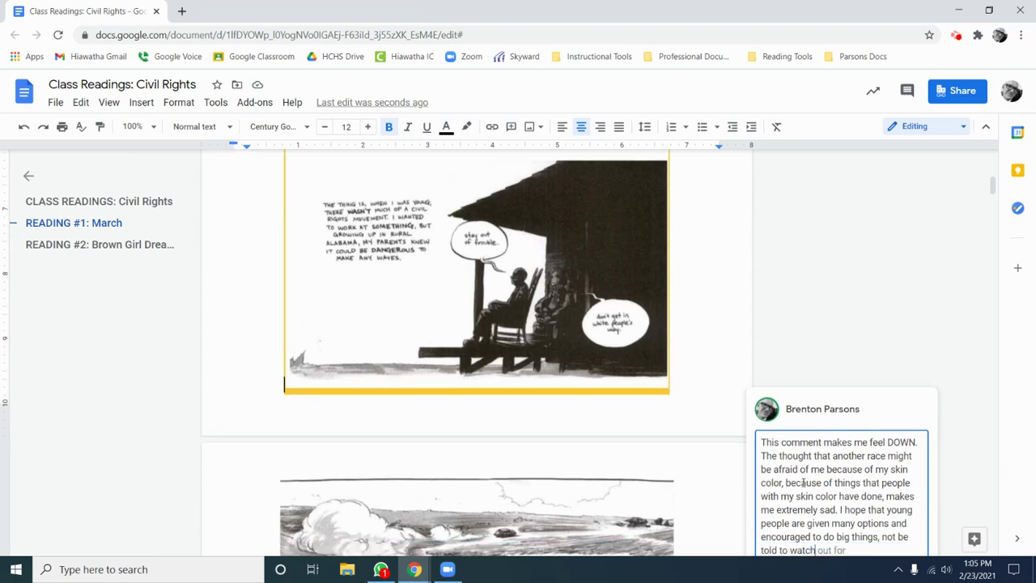
text(out for trouble.)
scroll(809, 477, down, 2)
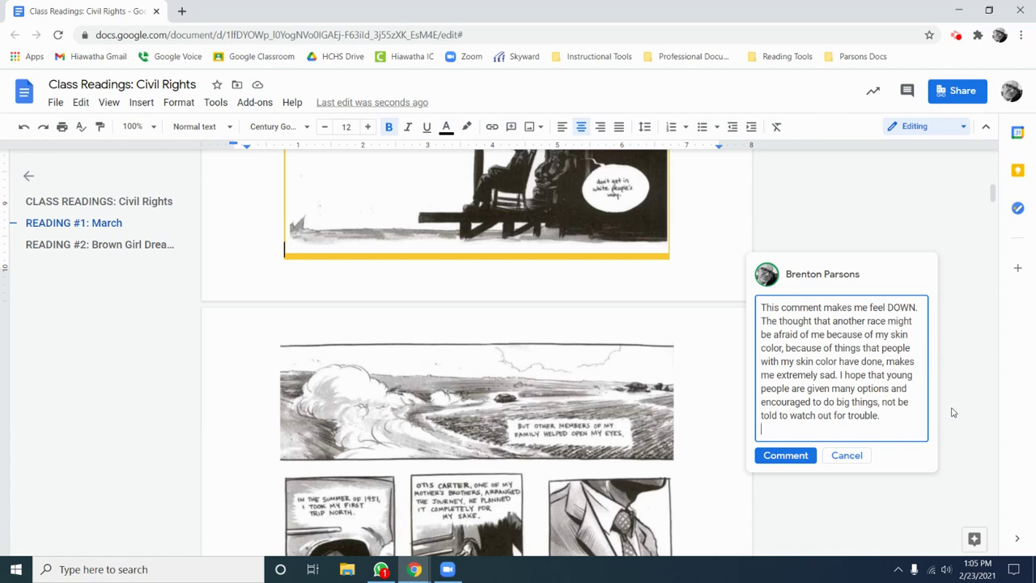
text(@)
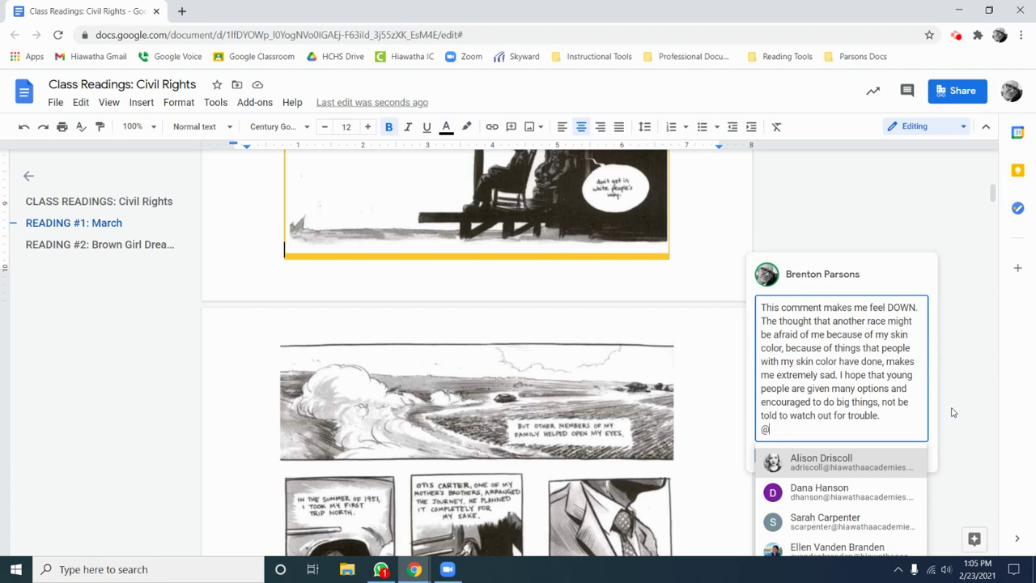
text(bp)
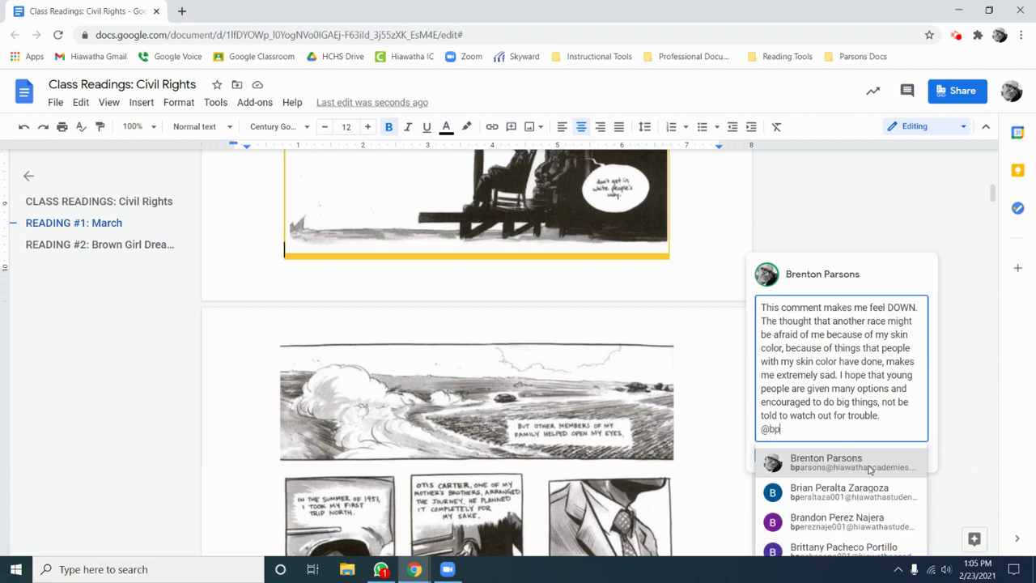
click(871, 467)
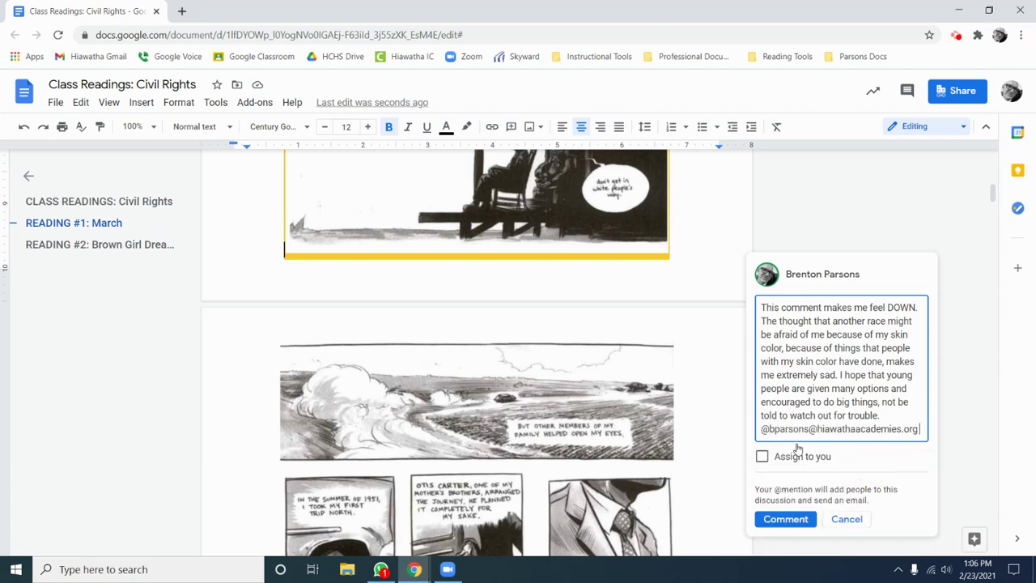
click(785, 519)
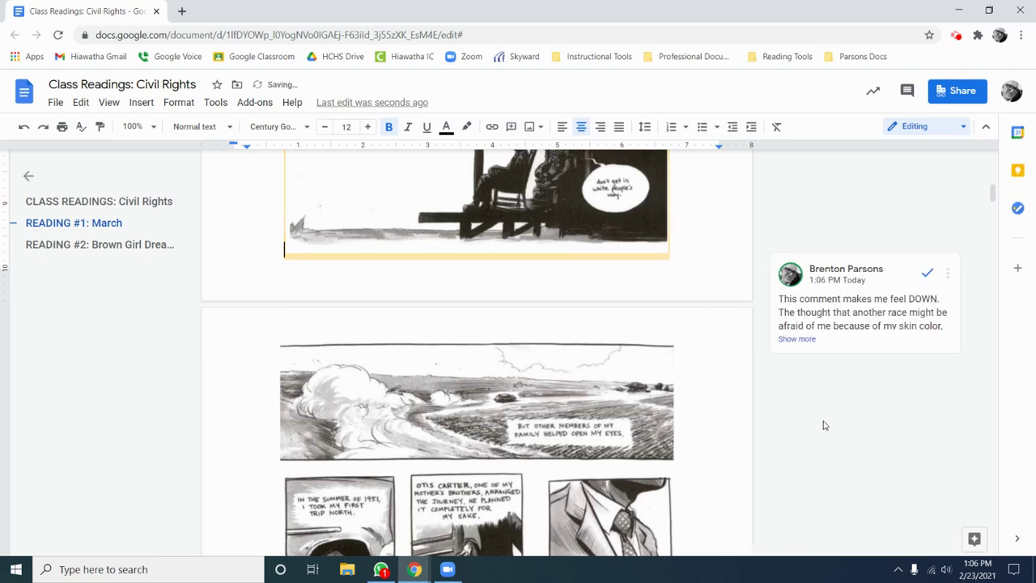
- Expand the posted comment with Show more and review it beside the MARCH panel
click(797, 340)
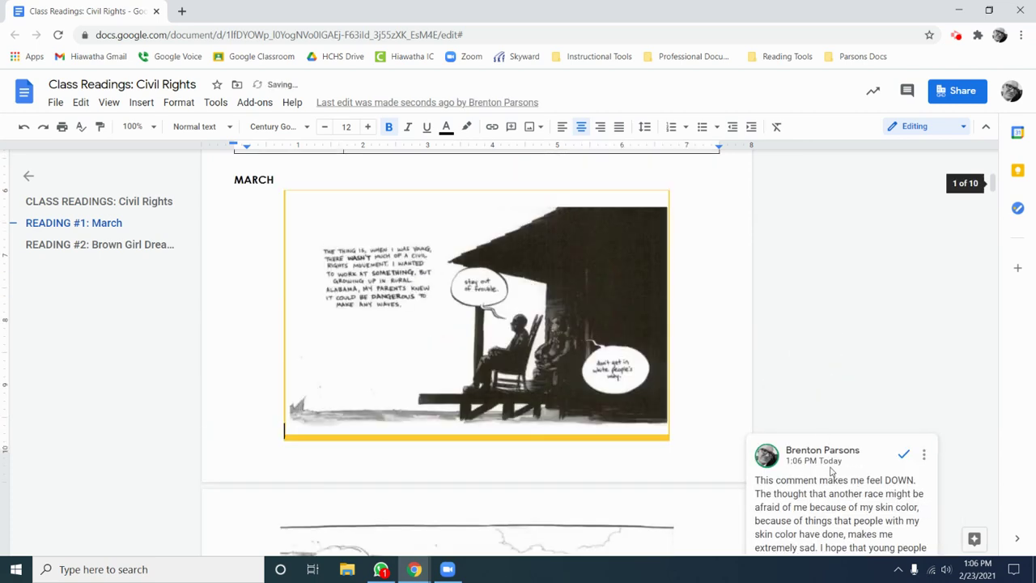
scroll(812, 483, down, 2)
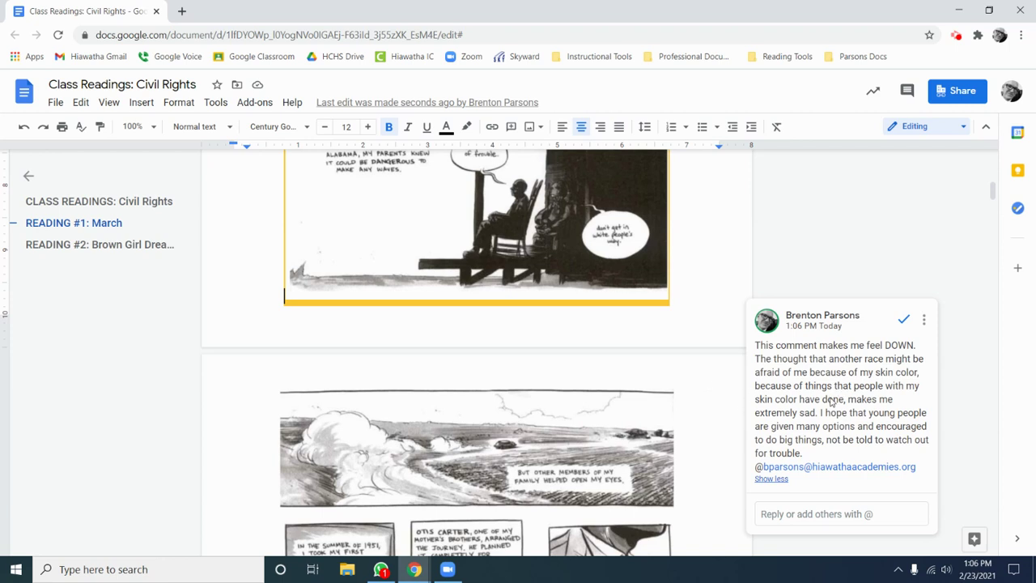
scroll(832, 402, down, 1)
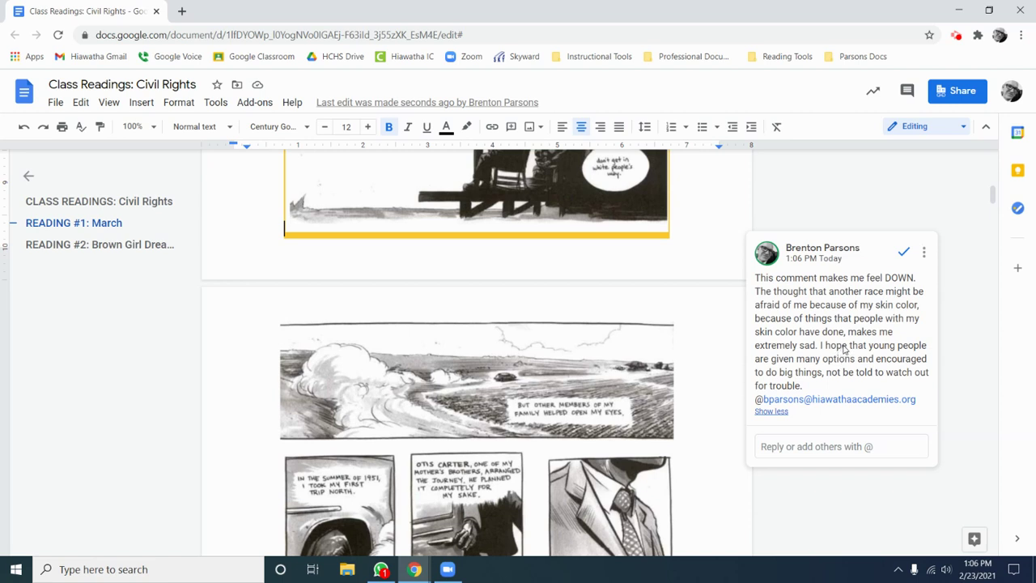
scroll(846, 328, up, 4)
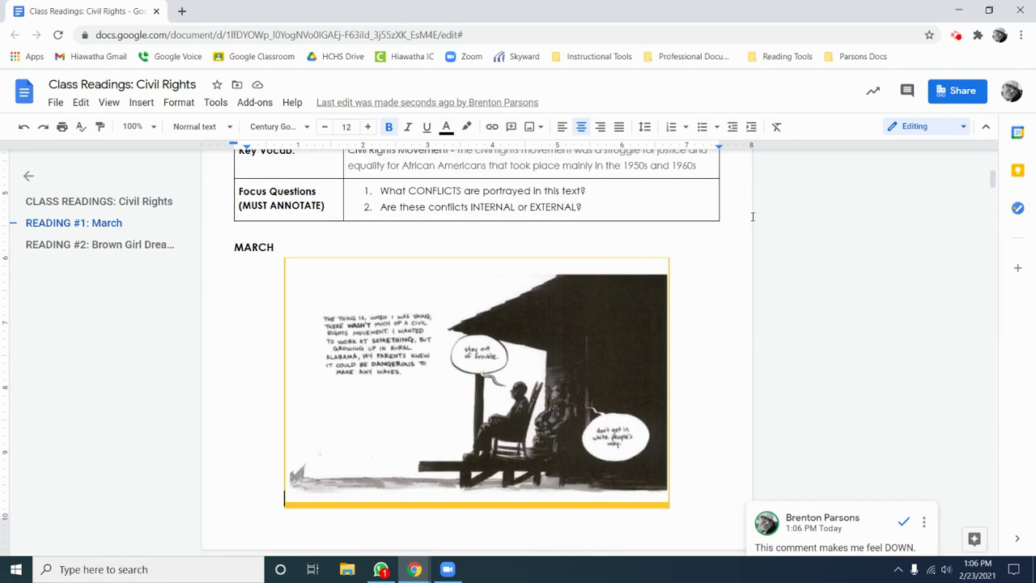
click(752, 216)
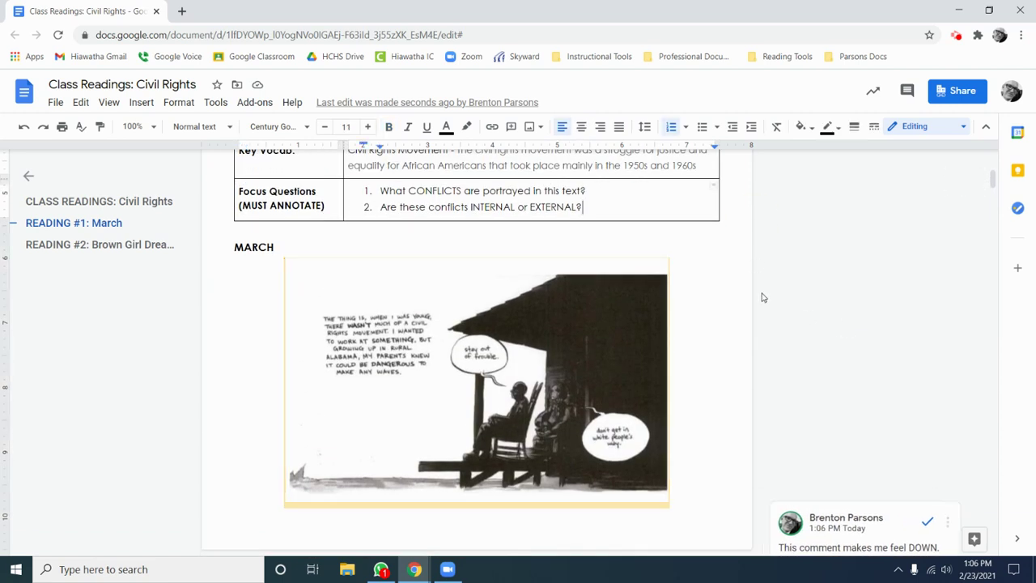
scroll(752, 382, down, 2)
scroll(746, 369, down, 1)
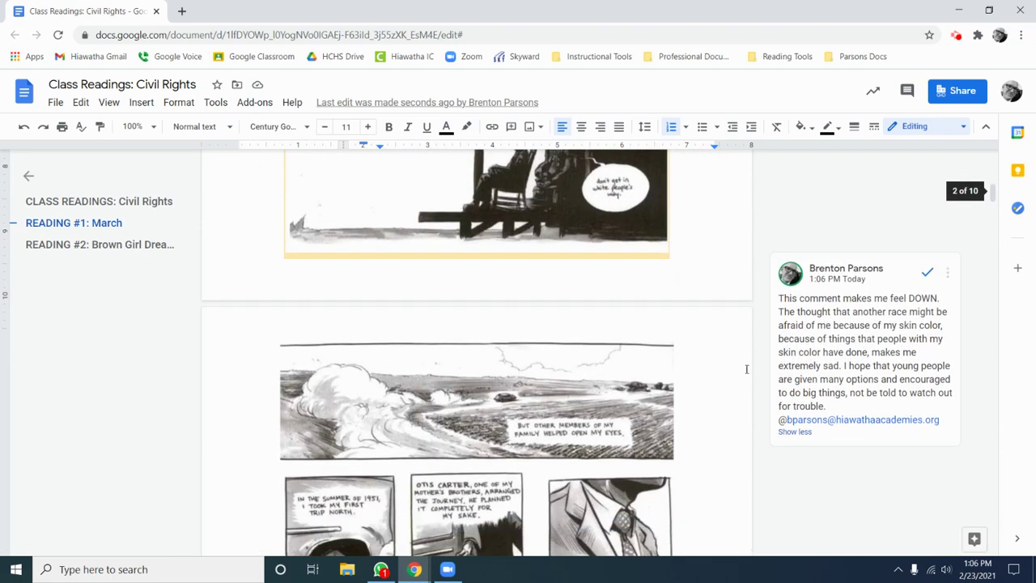
scroll(754, 225, up, 6)
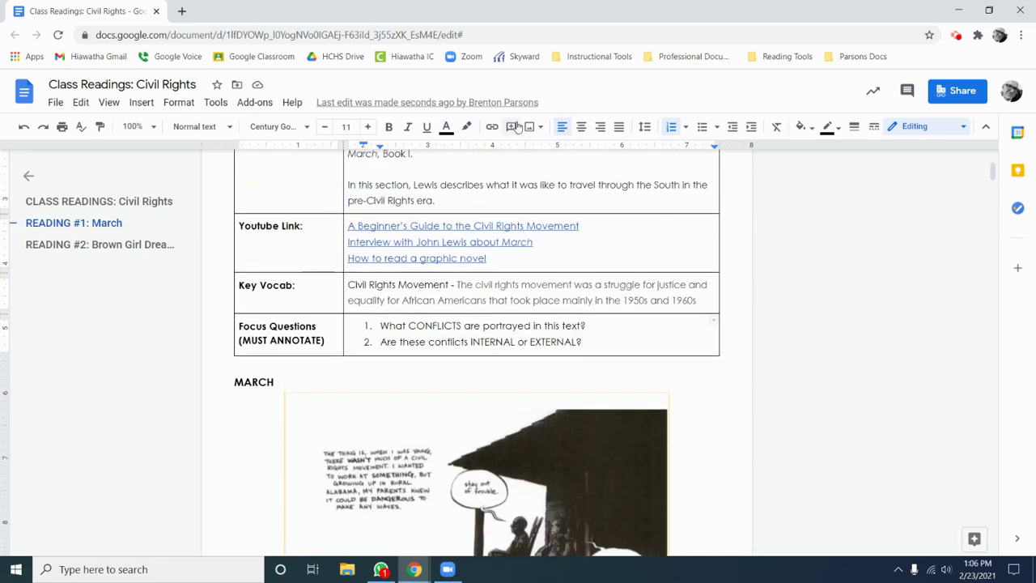
click(512, 130)
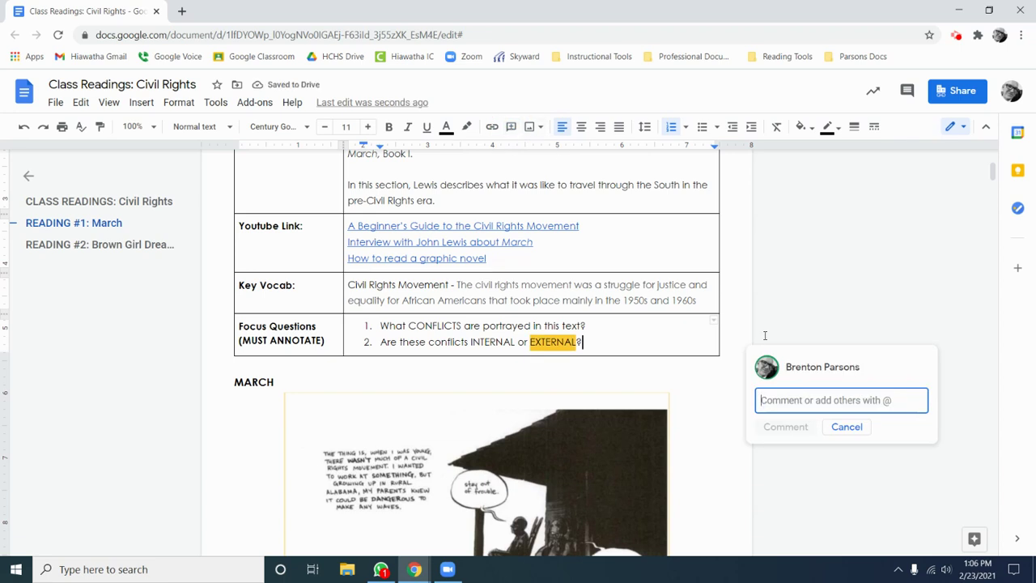
click(856, 429)
scroll(727, 384, down, 2)
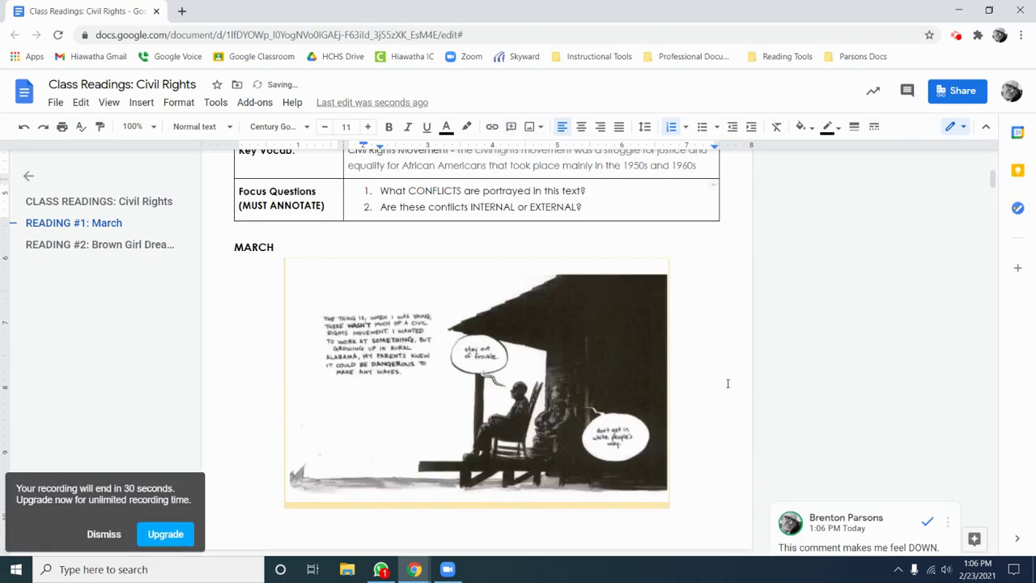
click(97, 534)
scroll(805, 375, up, 1)
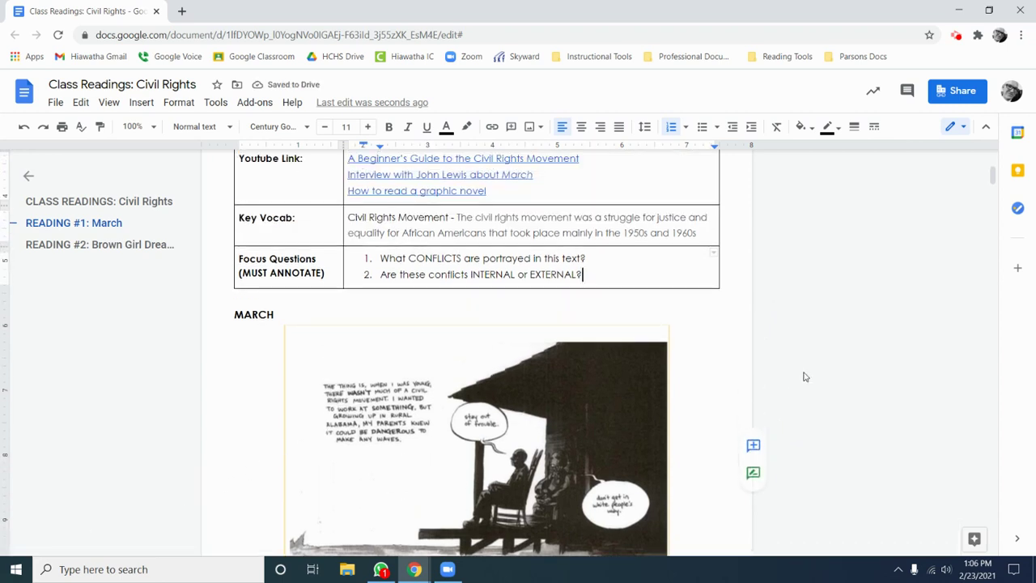
scroll(805, 376, up, 2)
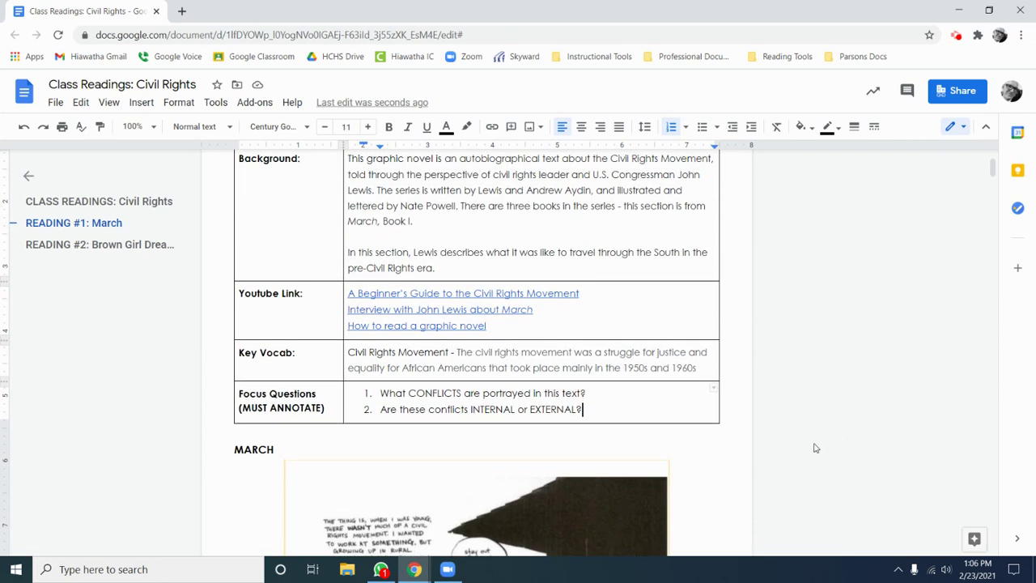